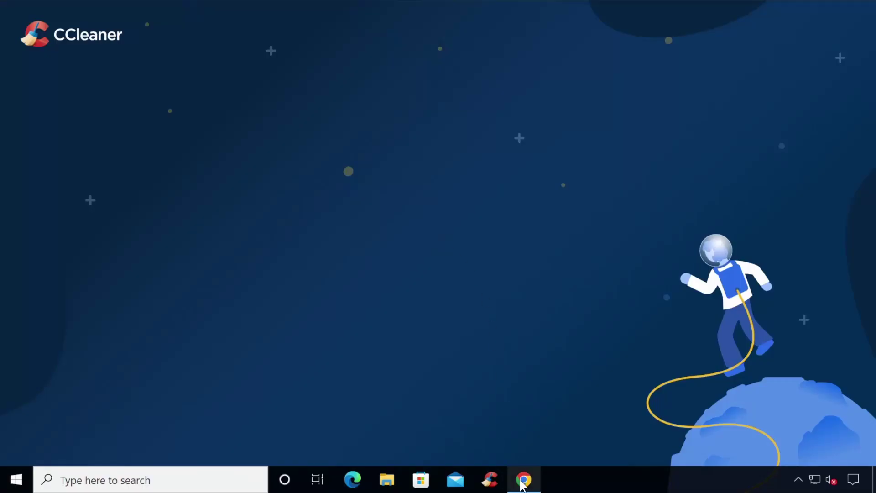
Launch Chrome and go to chrome.google.com/webstore.
click(523, 480)
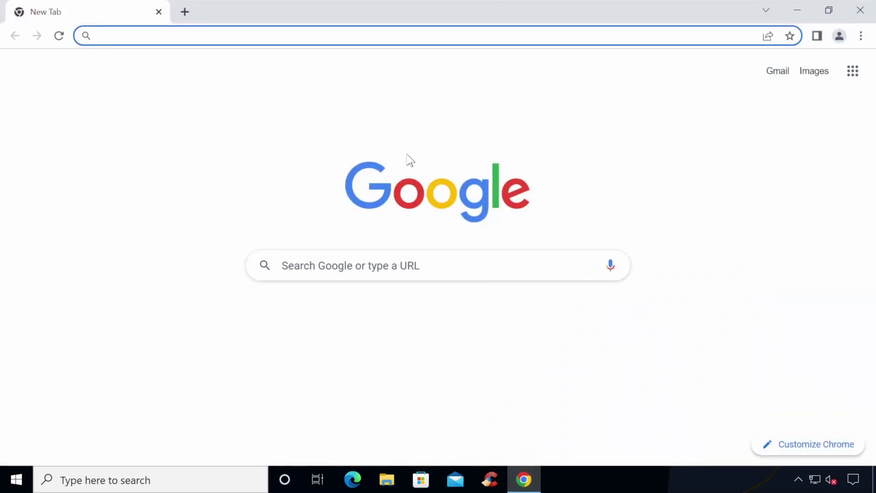
text(chr)
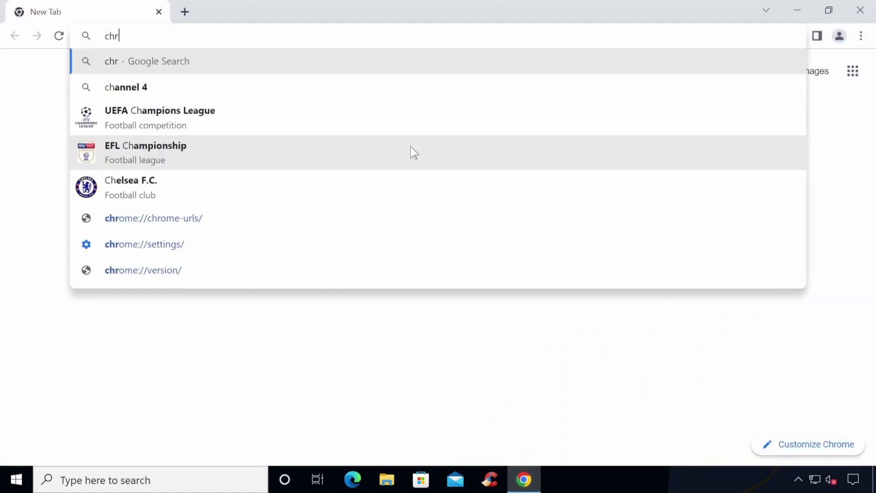
text(ome.googl)
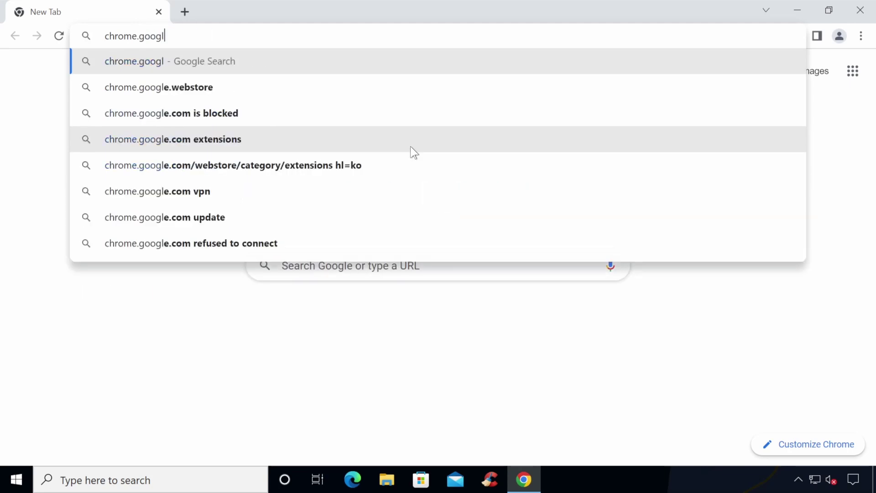
text(e.com/webstore)
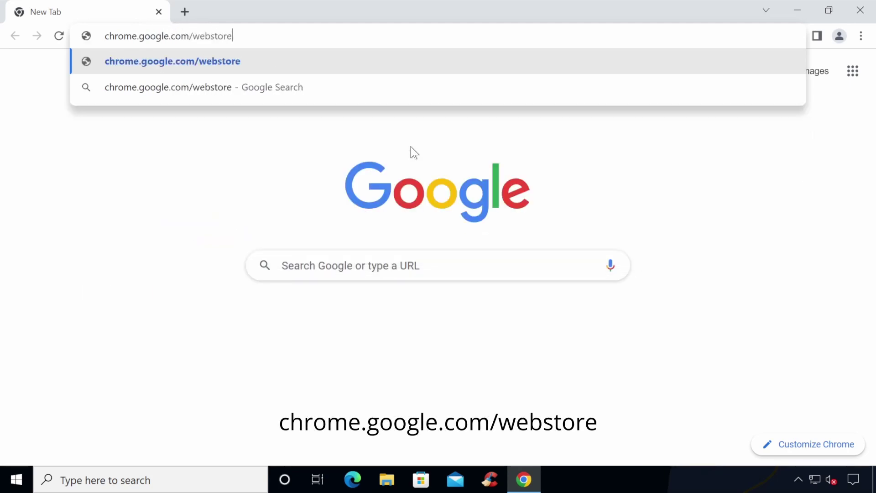
key(Return)
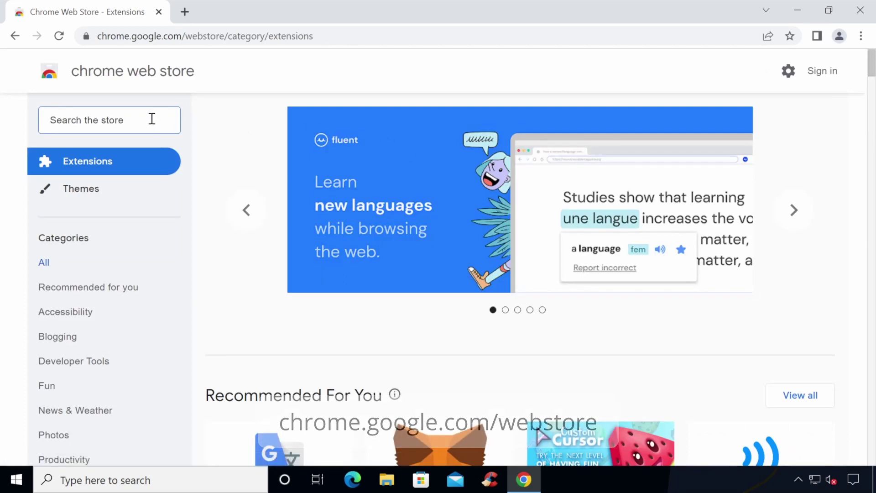
Search the Chrome Web Store for 'Block Site'.
text(Blo)
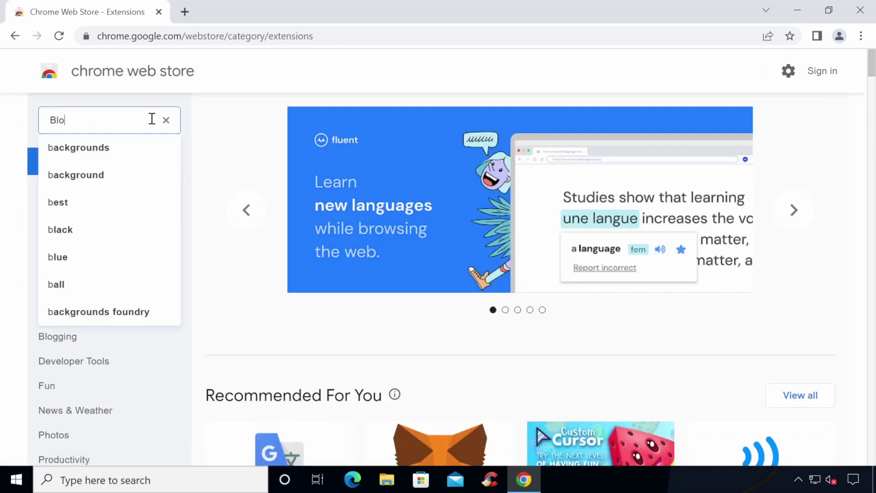
text(ck Site)
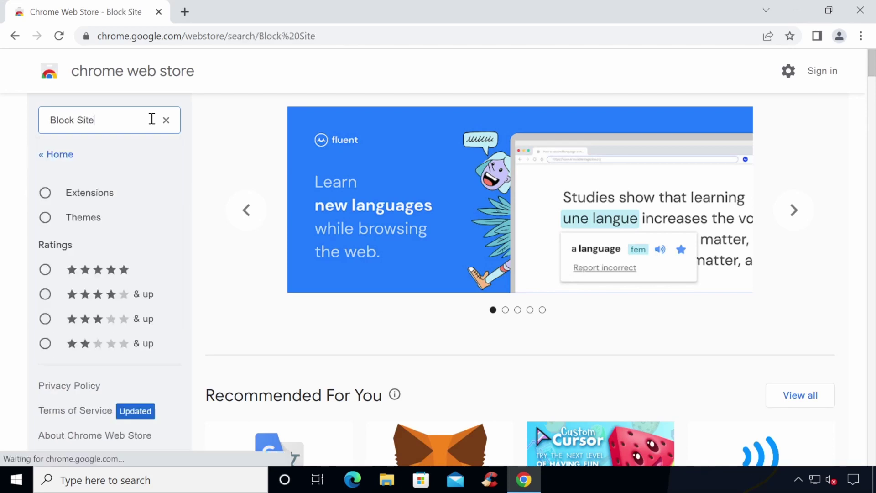
key(Return)
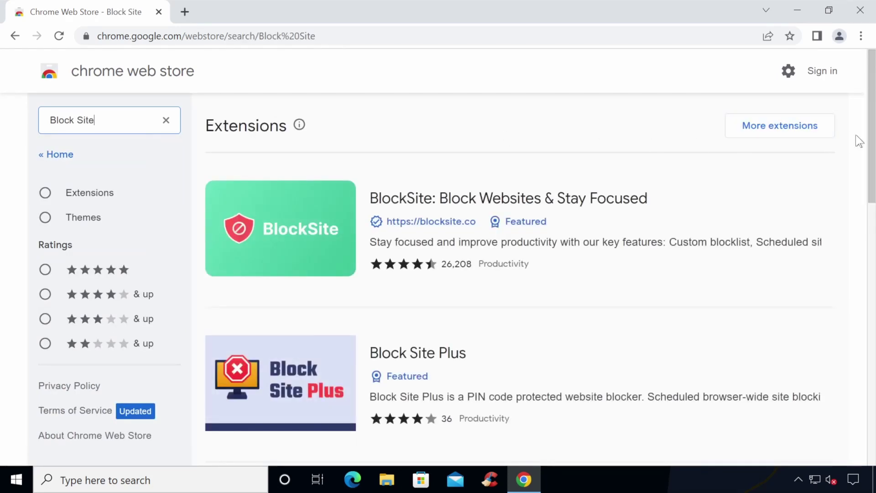
mouse_move(869, 139)
mouse_down()
mouse_move(867, 220)
mouse_move(862, 147)
mouse_up()
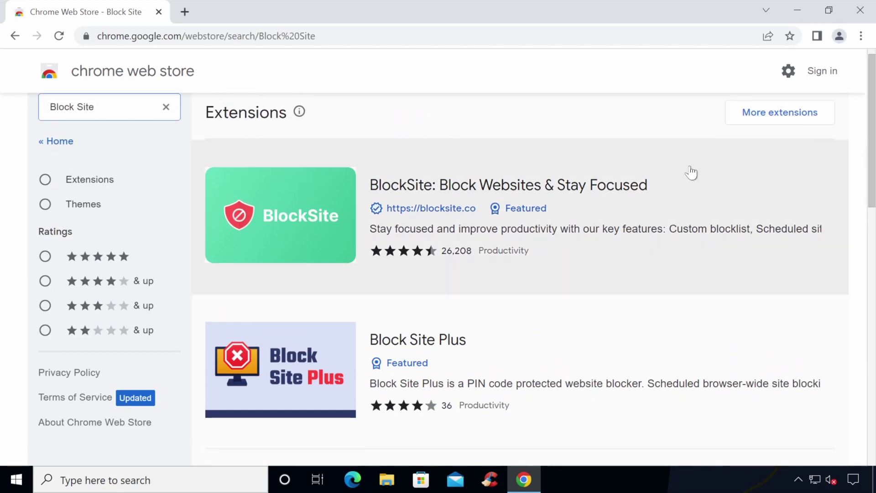
Open the BlockSite store listing and add the extension to Chrome.
click(673, 185)
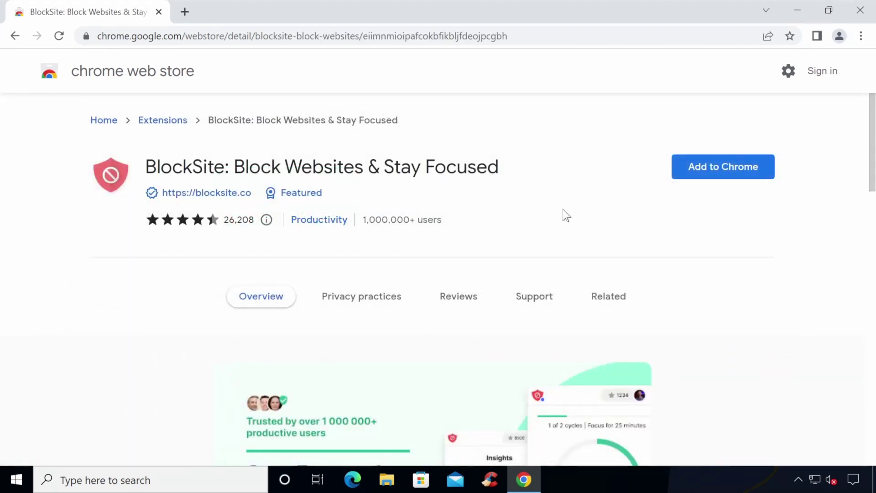
click(686, 172)
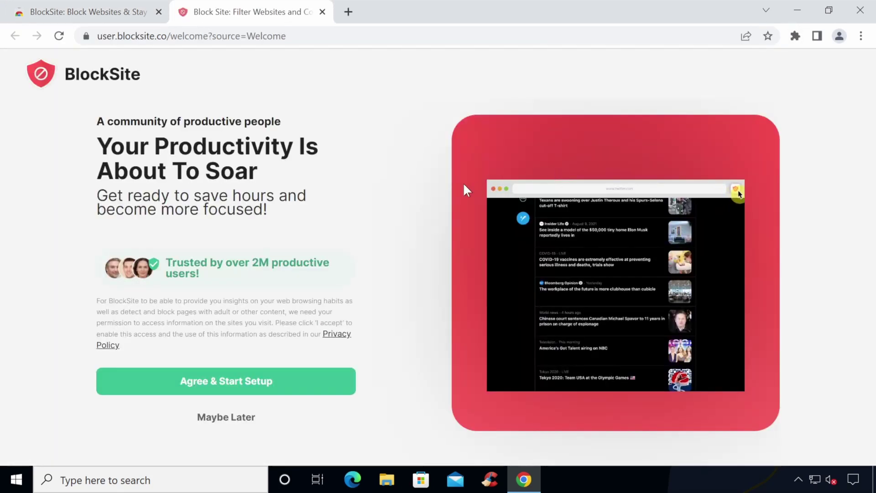
Accept BlockSite's terms and skip both plan offers to reach its Block Sites page.
click(229, 388)
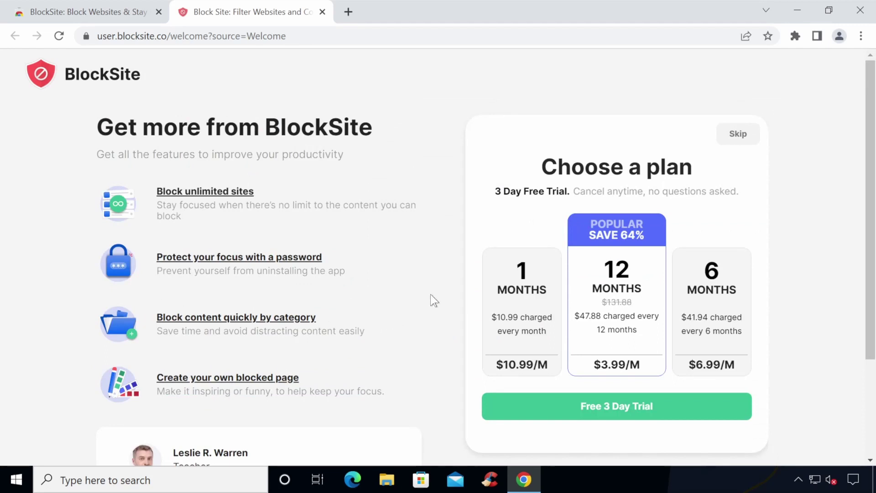
click(738, 134)
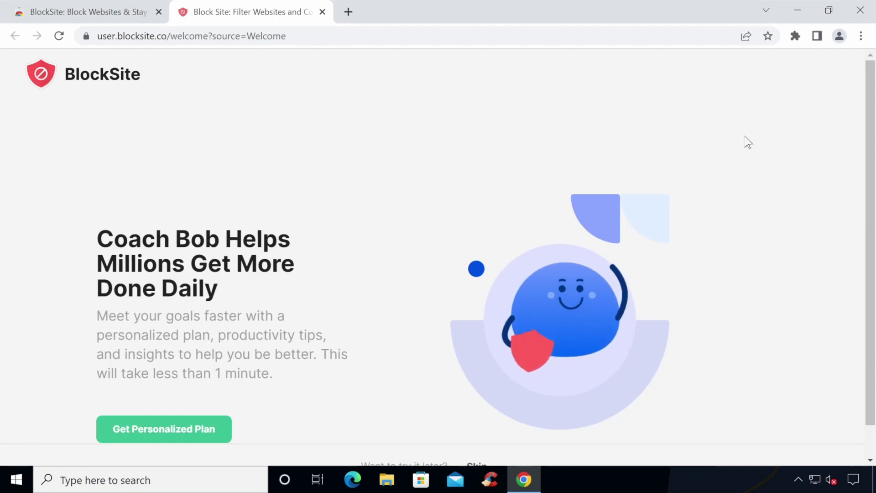
scroll(870, 137, down, 1)
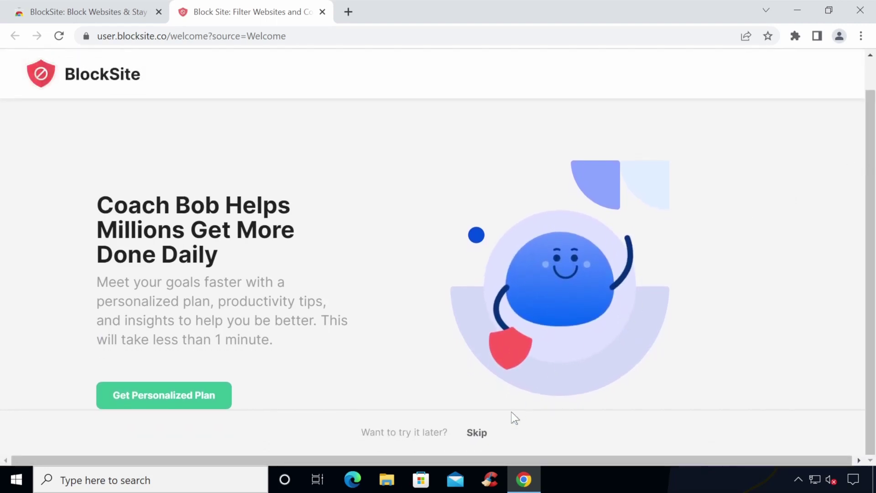
click(477, 437)
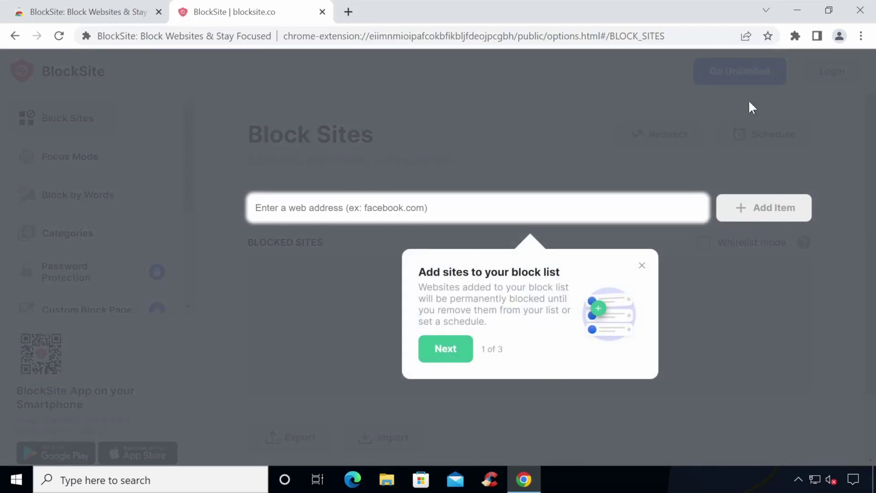
Pin BlockSite to the toolbar from the Extensions menu.
click(794, 37)
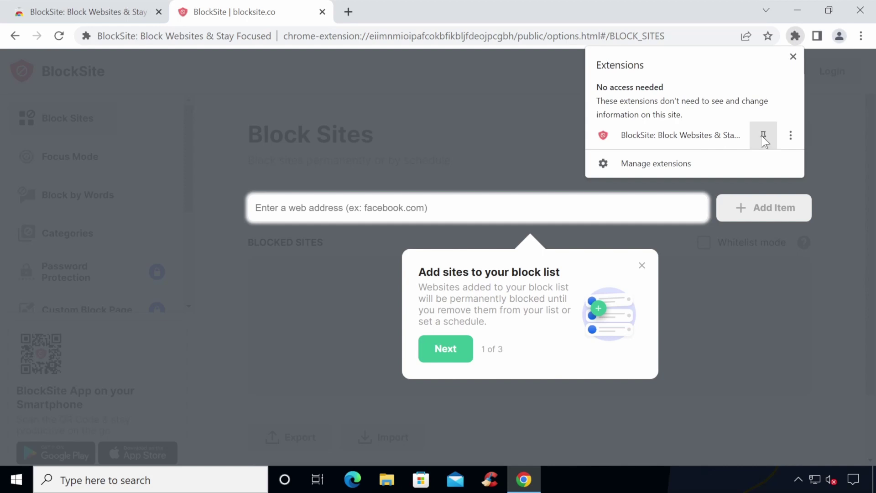
click(763, 136)
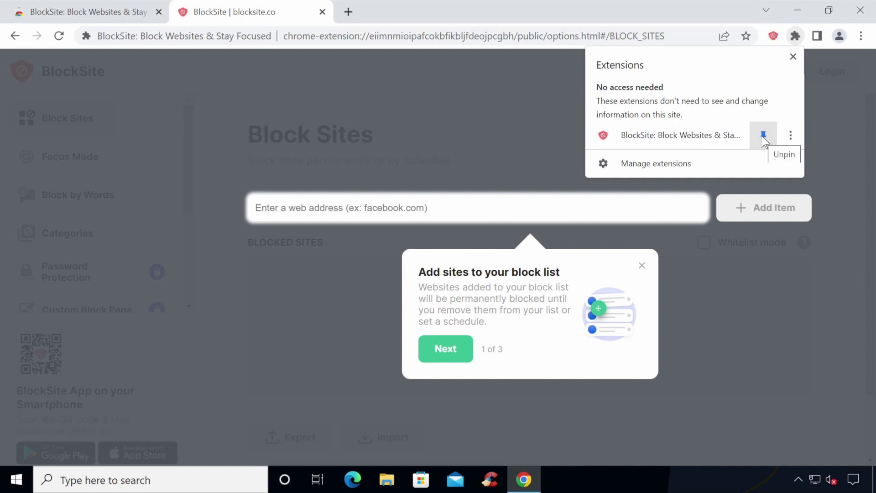
In a new tab, go to youtube.com and block it from the BlockSite popup.
click(349, 11)
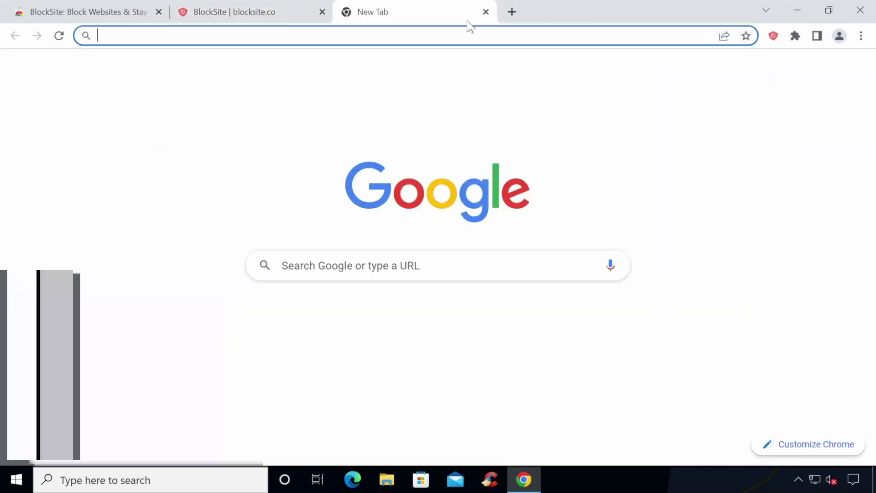
text(youtube.com)
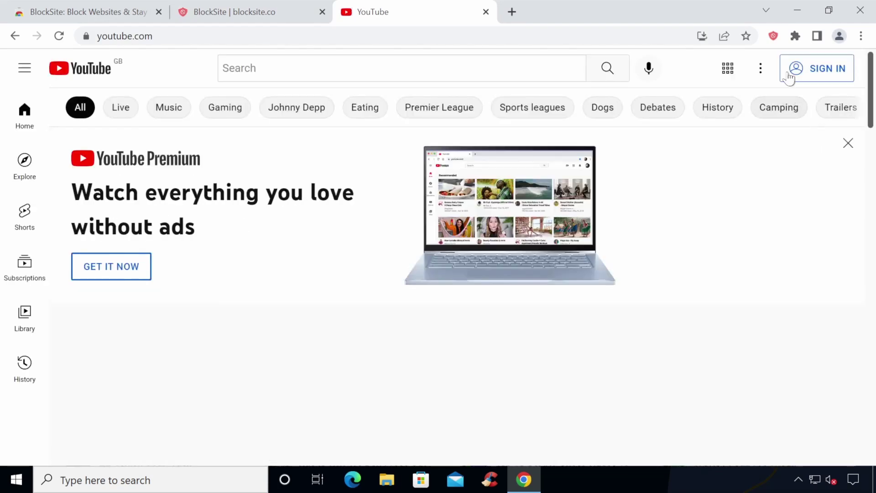
click(772, 36)
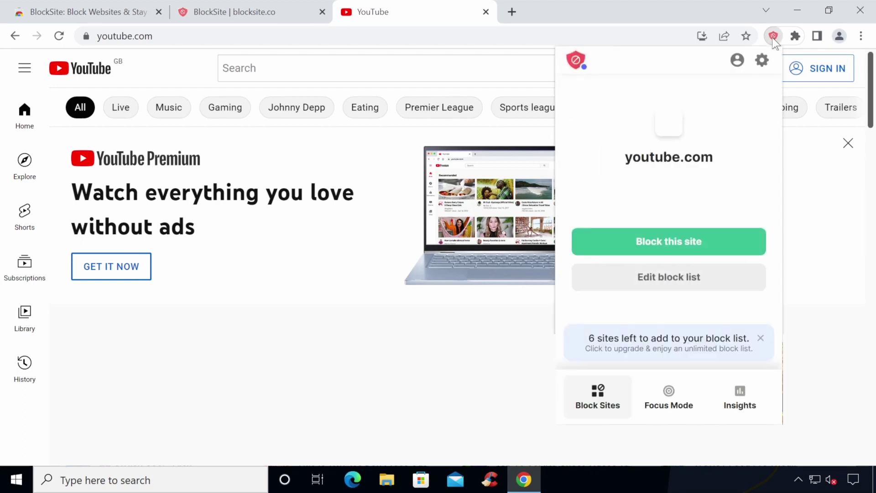
click(694, 246)
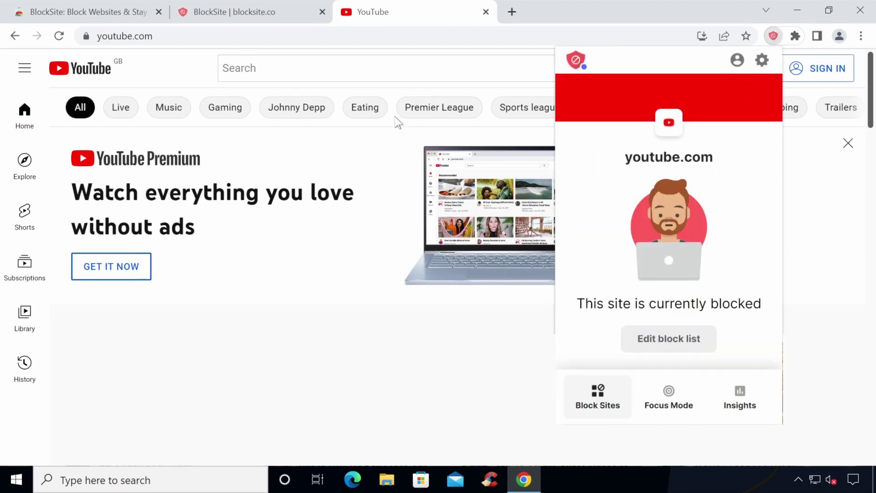
Reload YouTube to confirm the block, then open BlockSite's full settings page.
click(59, 36)
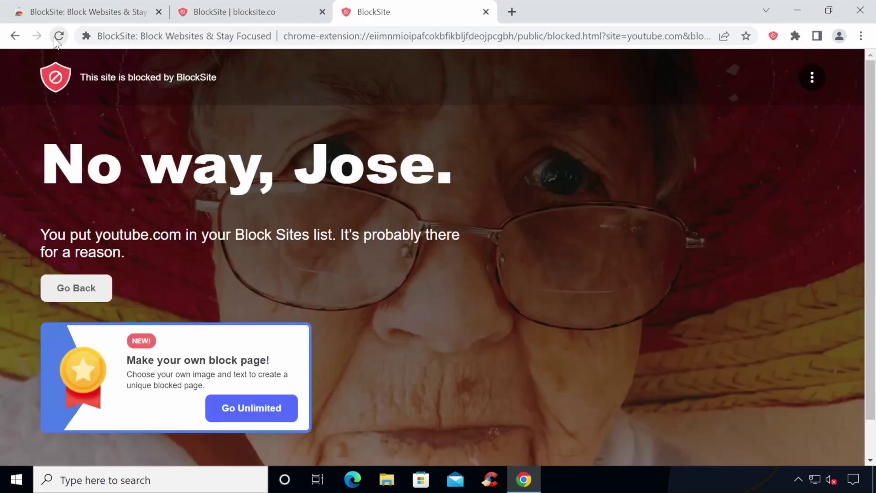
click(773, 36)
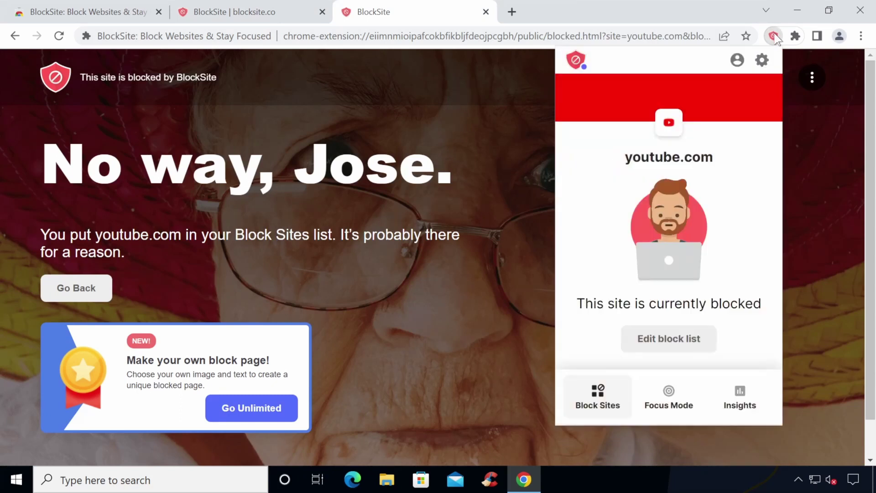
click(761, 61)
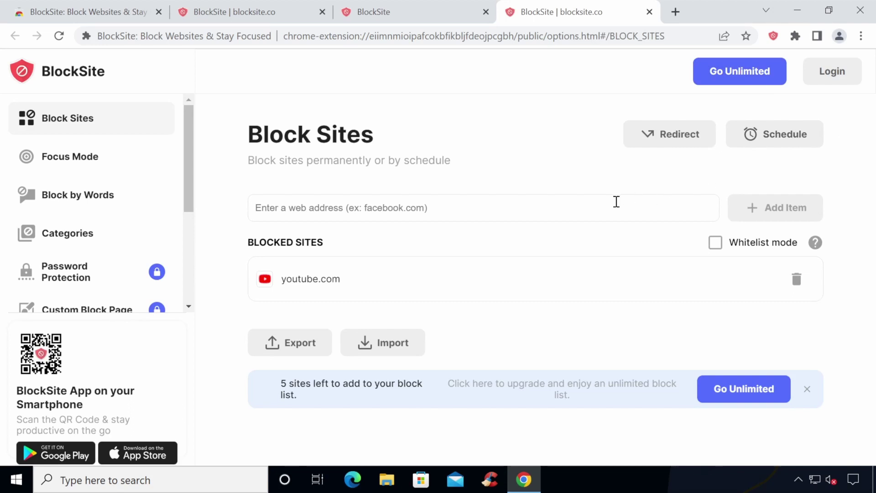
Leave the blocked list with youtube.com and switch to a new Firefox window.
click(615, 202)
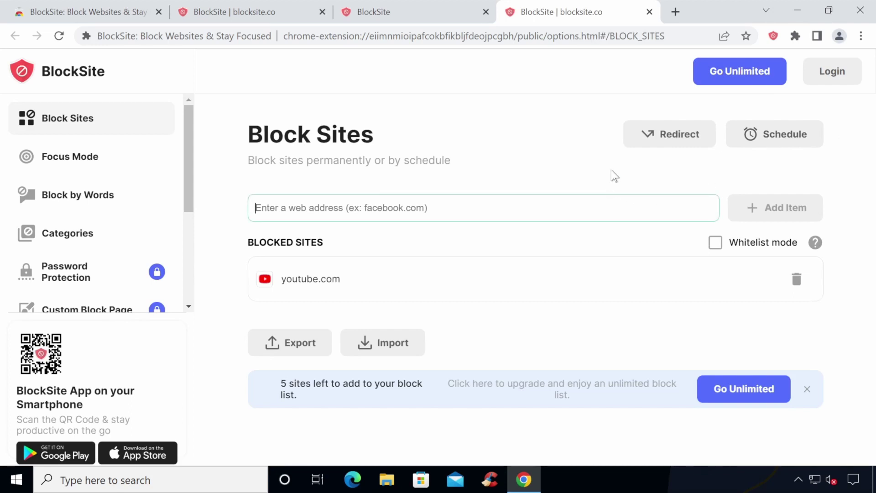
click(612, 175)
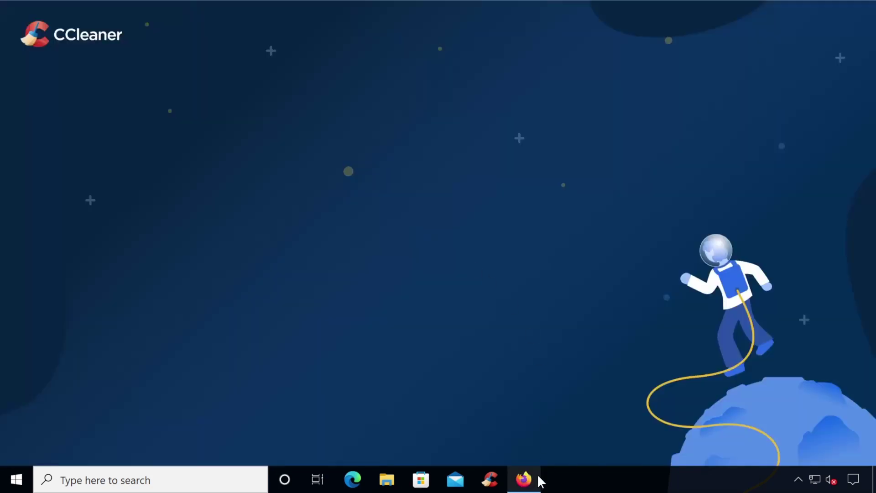
click(537, 474)
Load addons.mozilla.org/firefox in Firefox.
click(459, 51)
text(ad)
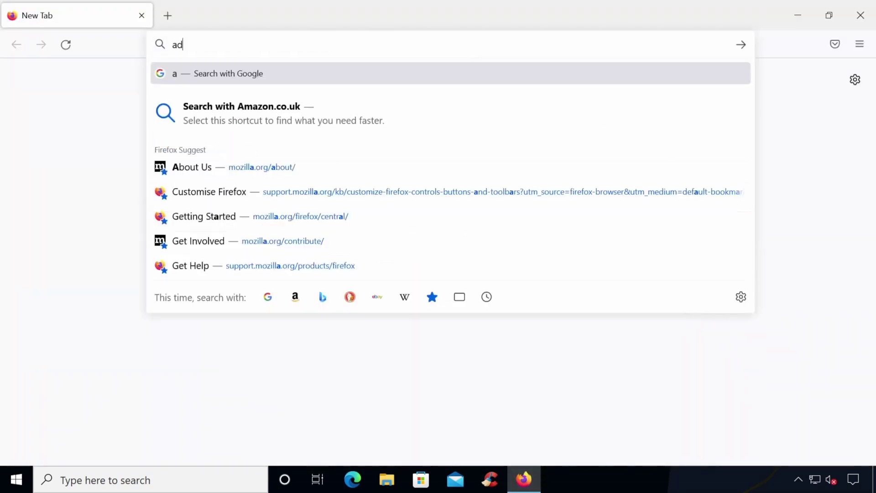
text(dons.mozilla.org/firefox)
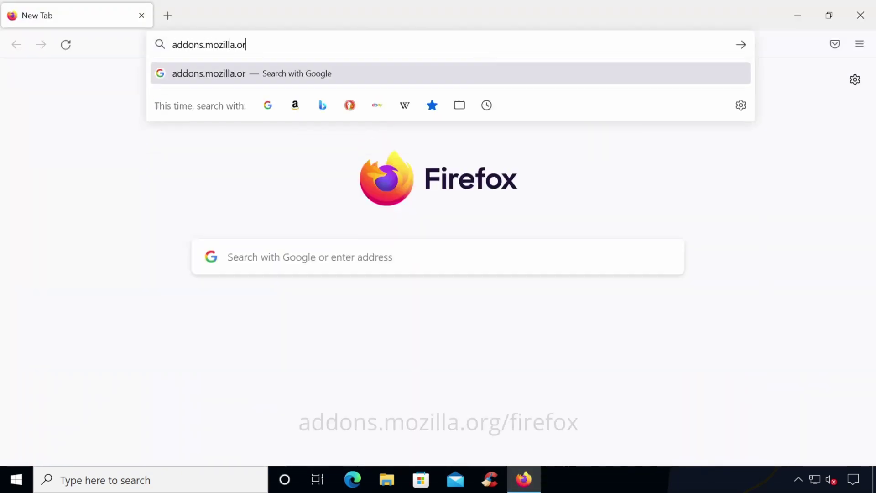
key(Return)
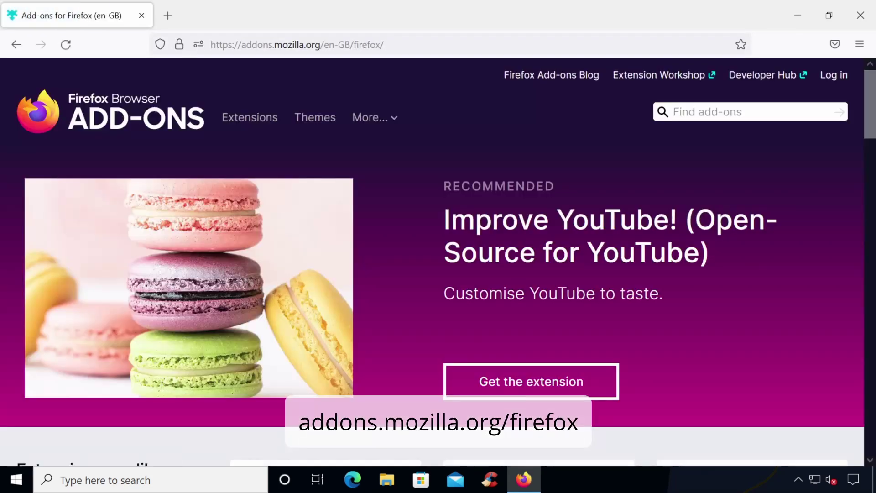
Search Firefox add-ons for 'Block Site'.
click(719, 111)
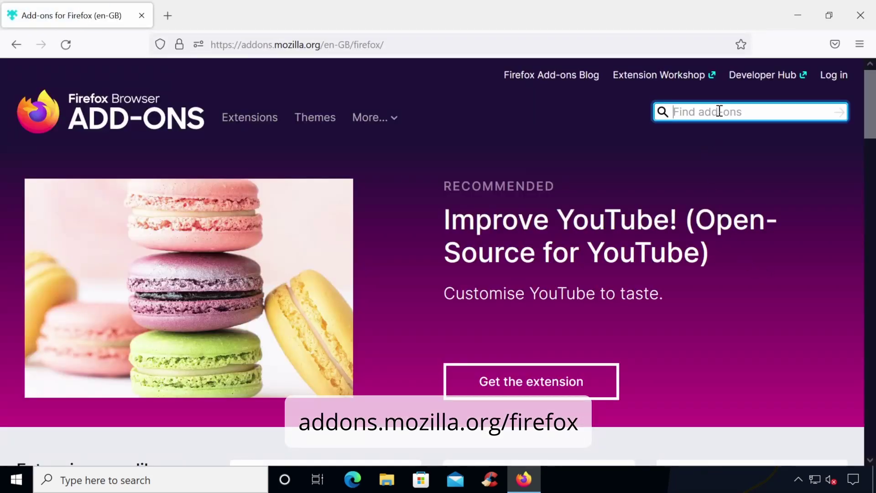
text(Block Site)
key(Return)
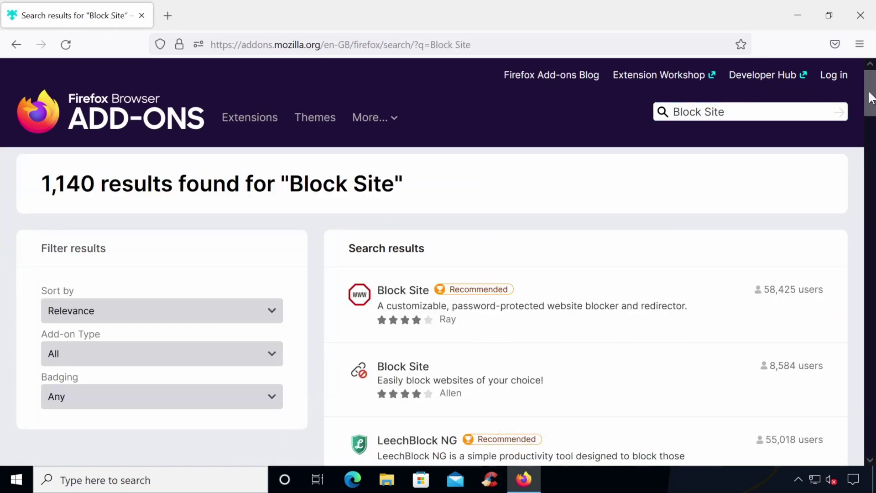
drag(871, 99, 866, 123)
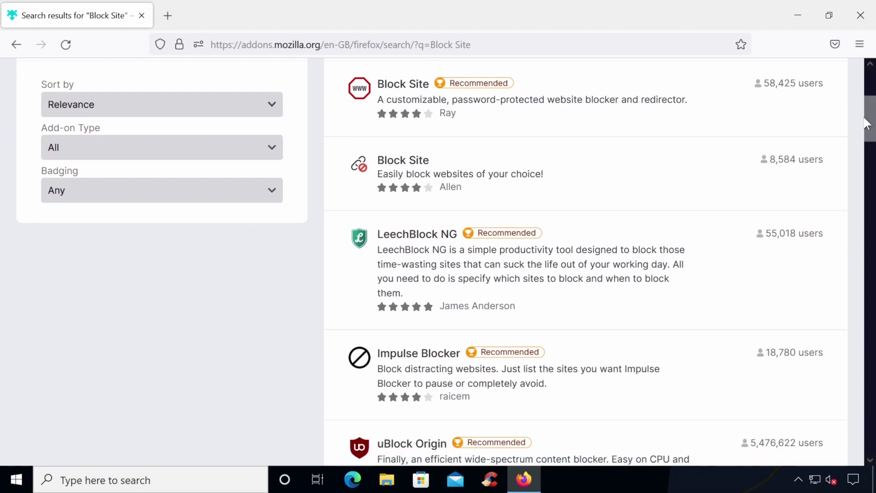
Install Block Site by Ray, granting its permissions, and close the welcome tab.
click(557, 98)
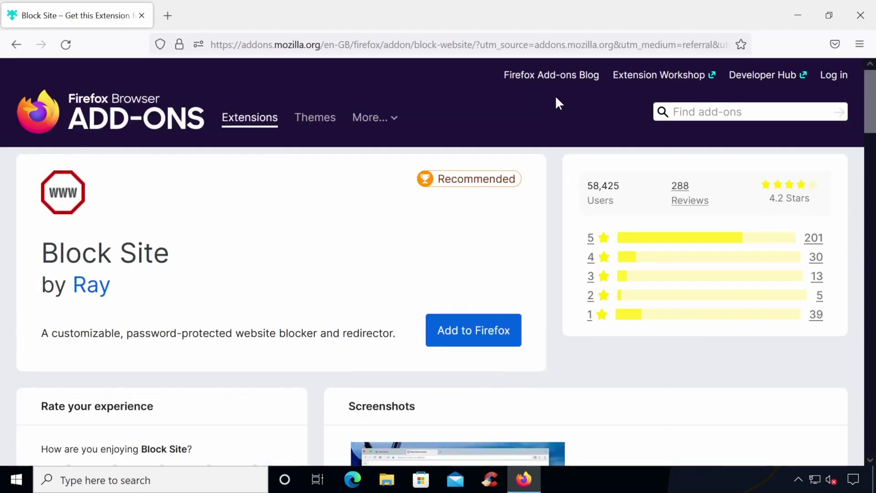
click(463, 328)
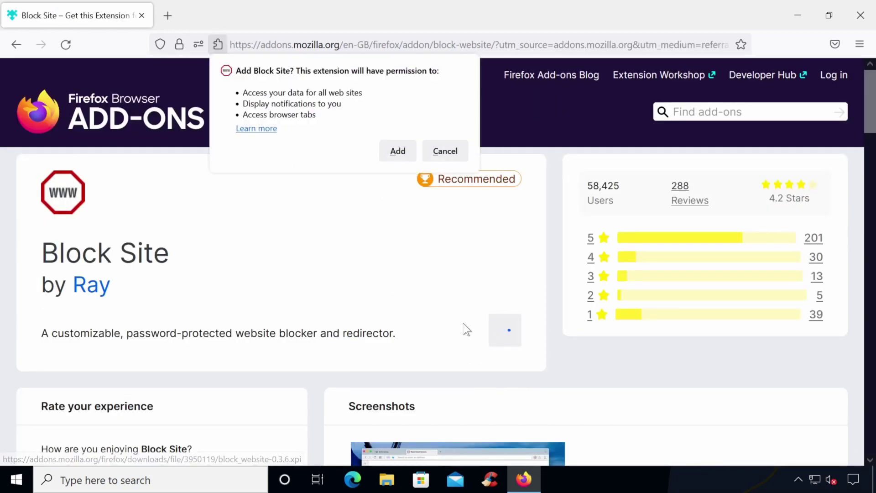
click(408, 150)
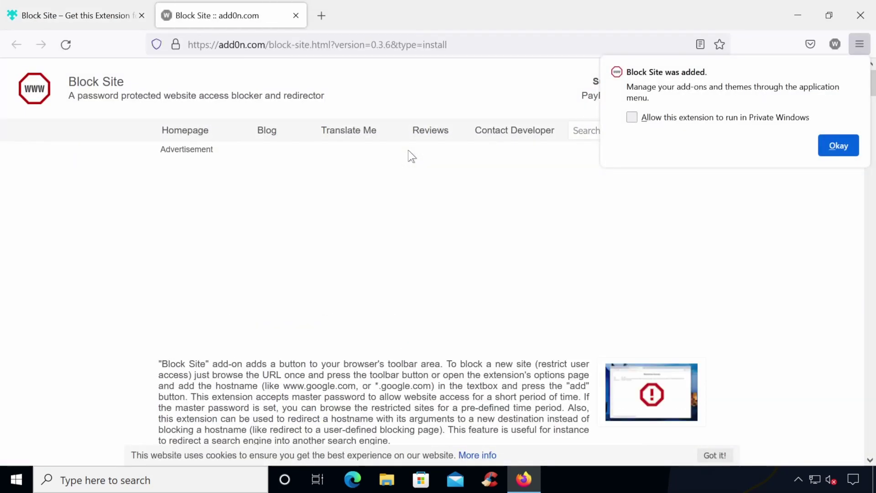
click(831, 147)
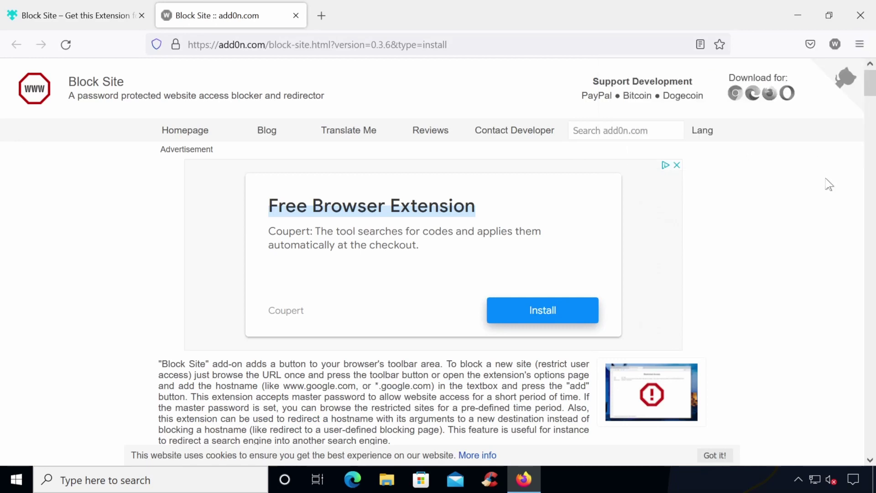
click(296, 16)
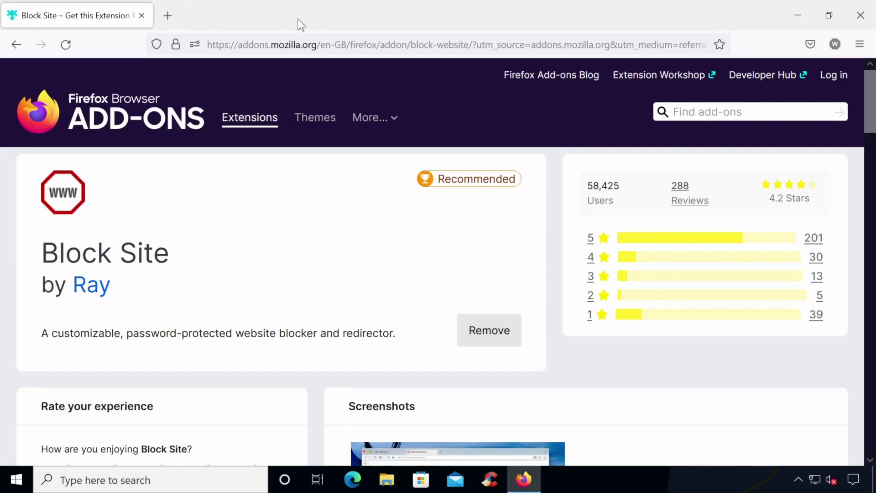
Open the Block Site extension's management and options page.
right_click(834, 44)
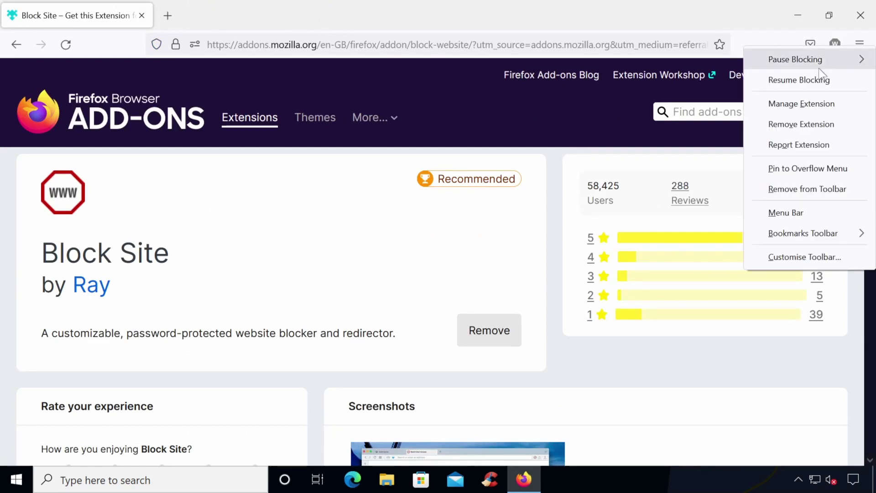
click(793, 113)
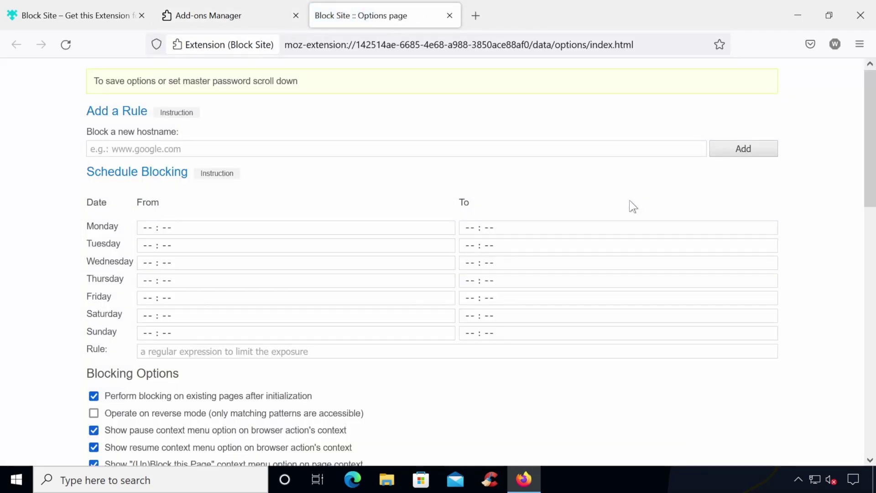
drag(867, 186, 872, 442)
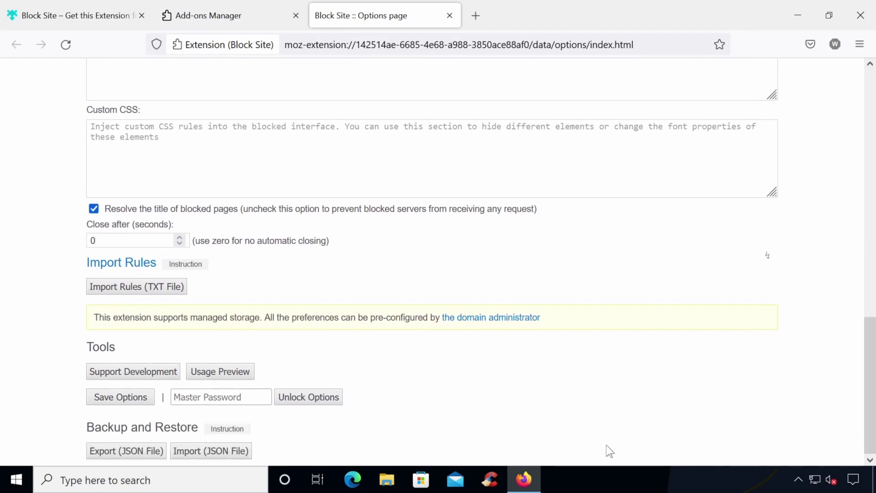
Enter a master password and save the Block Site options.
click(212, 396)
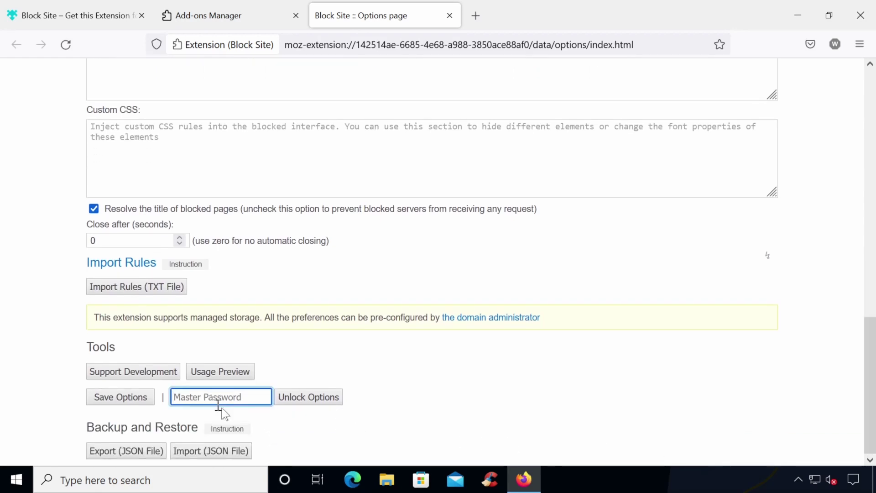
text(12)
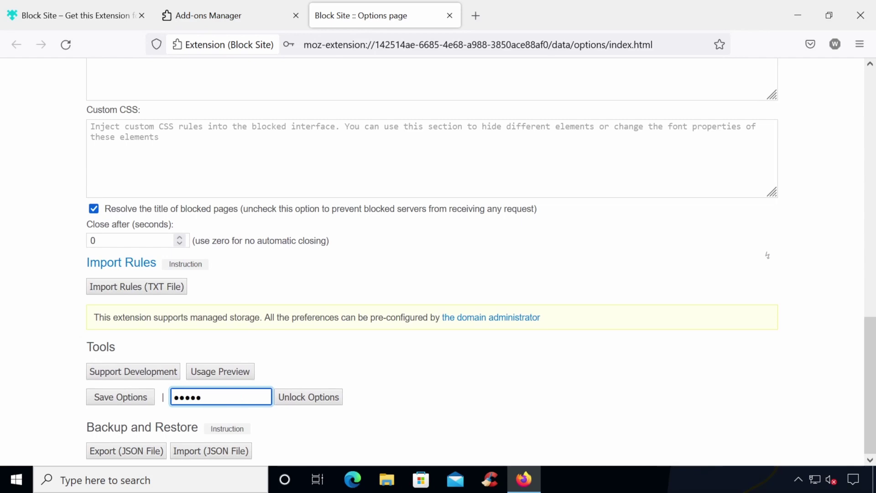
click(135, 398)
Open facebook.com and block it with Block Site, confirming with the master password.
click(313, 41)
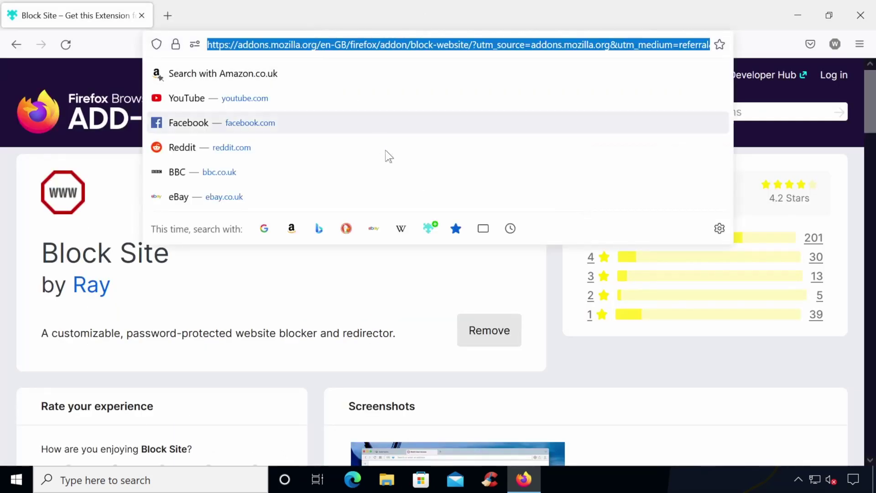
click(423, 130)
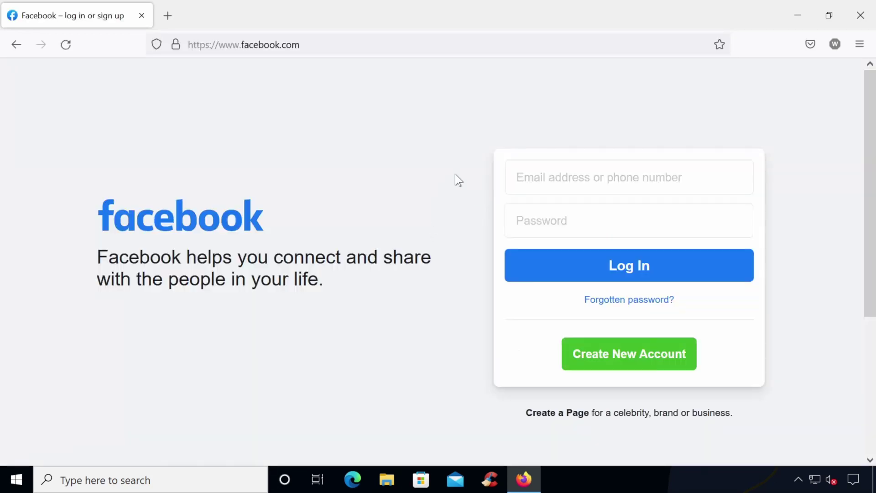
click(834, 45)
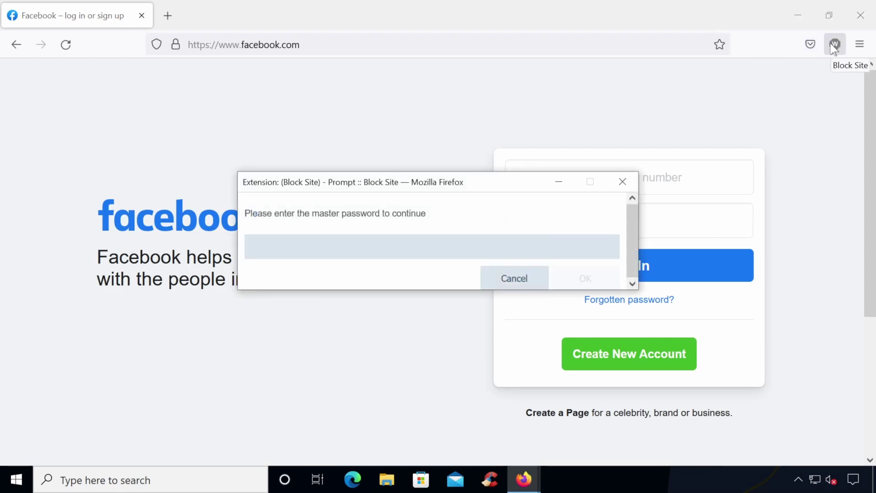
text(•••••••••)
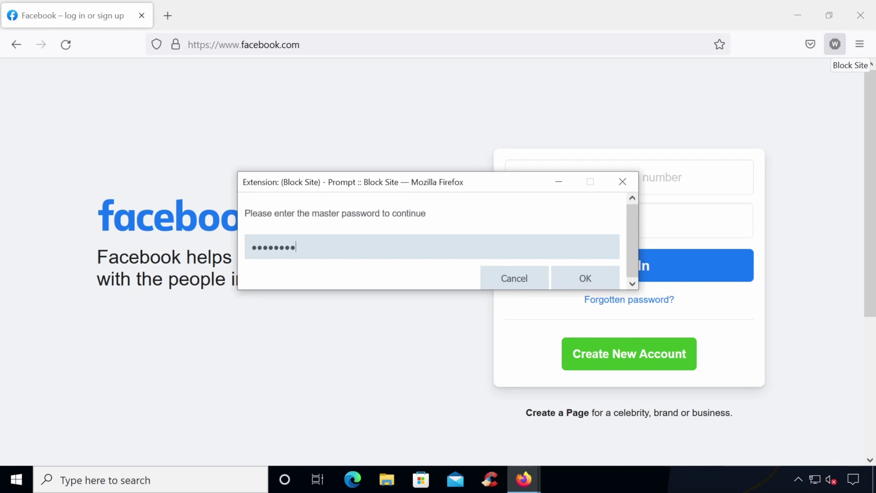
key(Return)
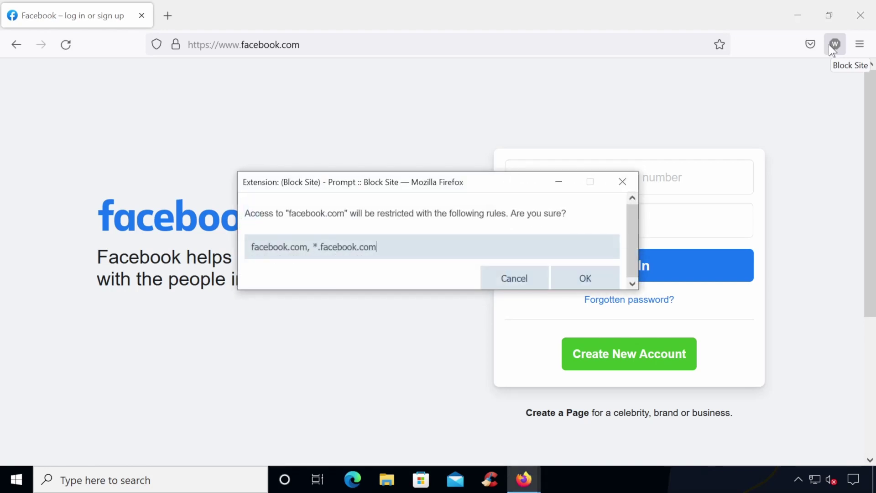
click(579, 277)
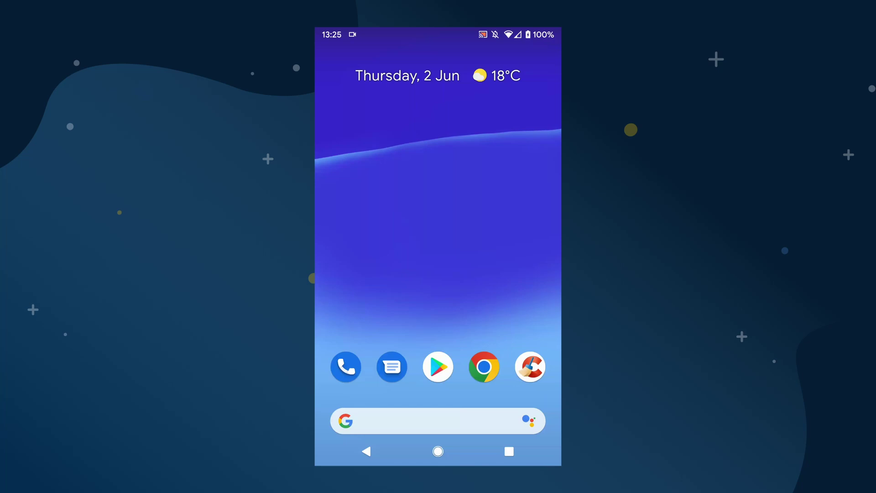
Search the Play Store for 'blocksite' and install BlockSite - Avoid Distractions.
click(438, 366)
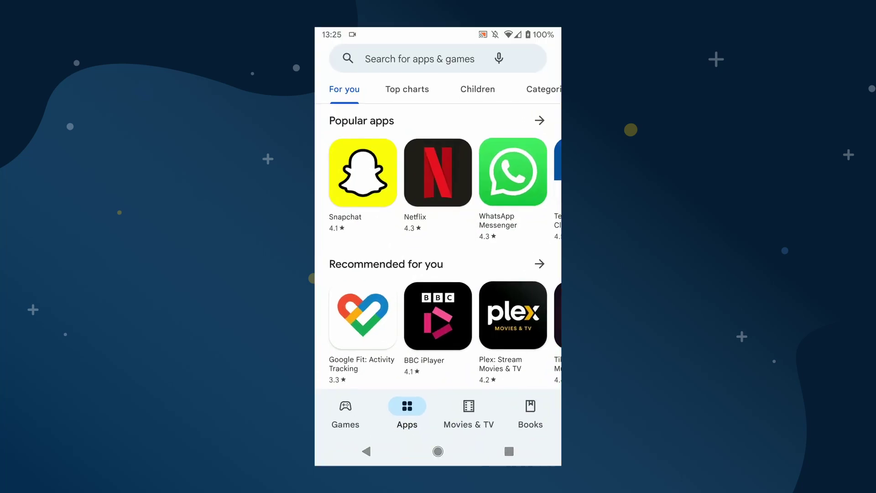
click(410, 58)
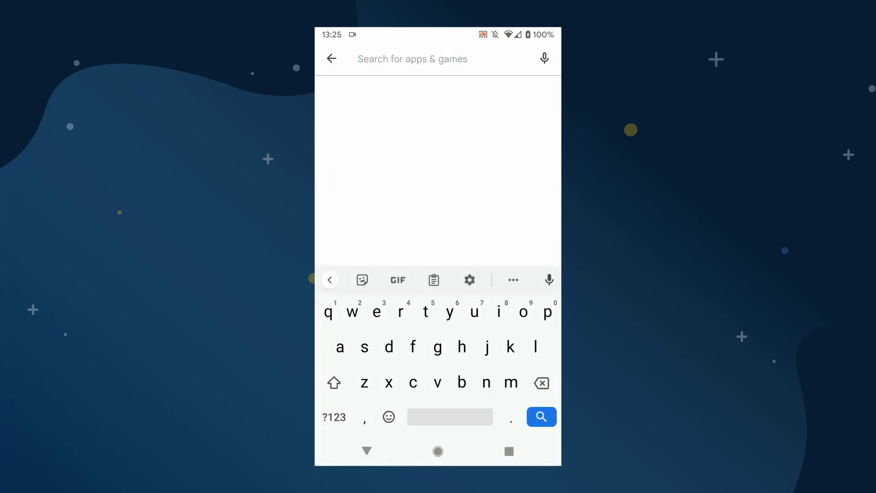
text(block)
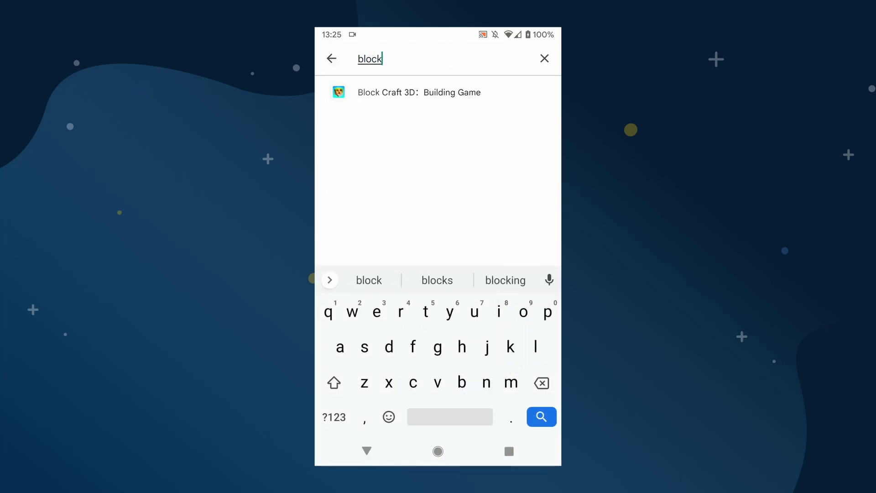
text(site)
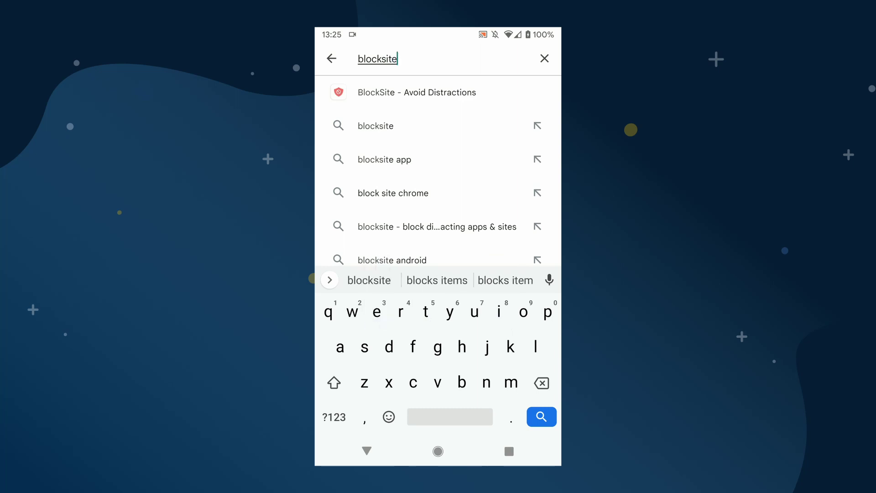
click(541, 416)
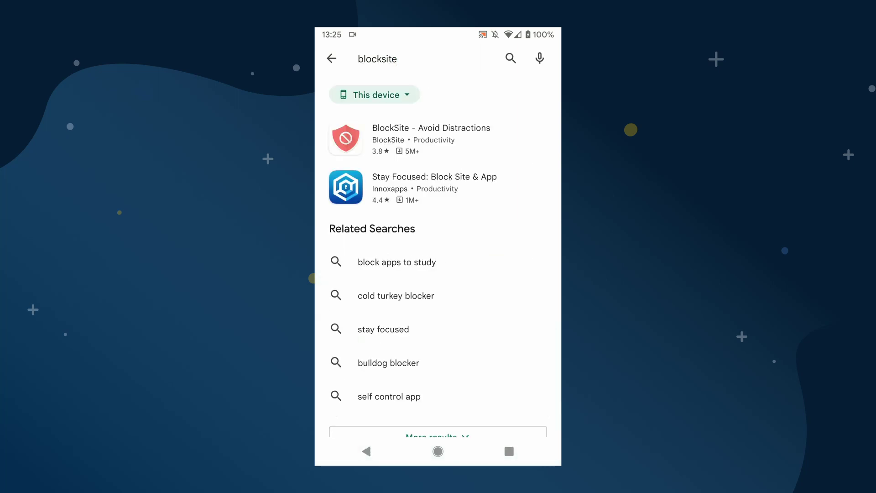
click(431, 136)
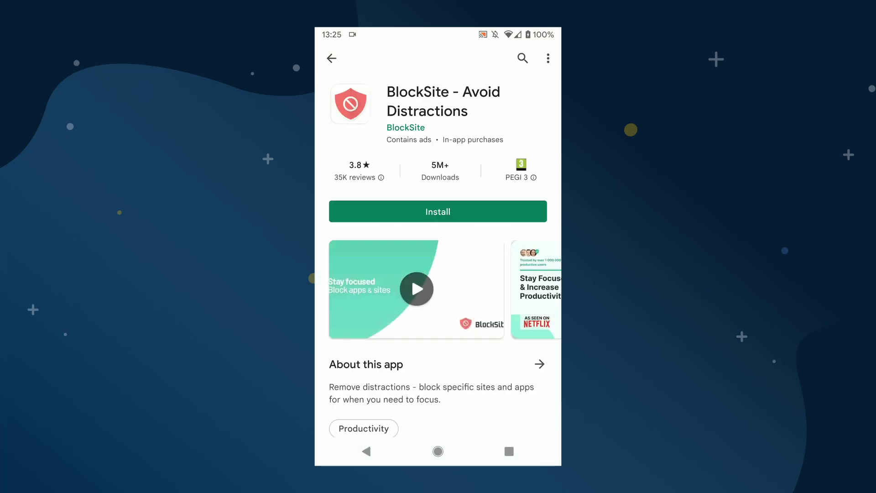
click(438, 209)
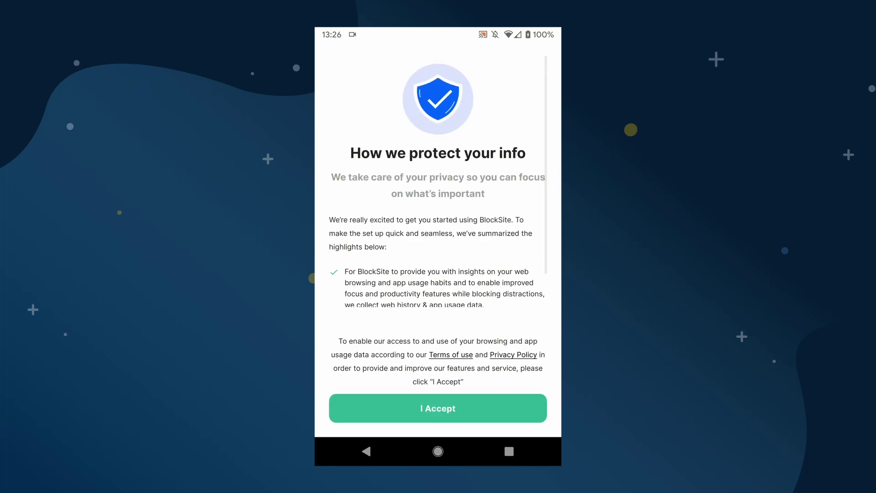
Accept BlockSite's privacy terms and turn on its accessibility service in phone settings.
scroll(438, 182, down, 2)
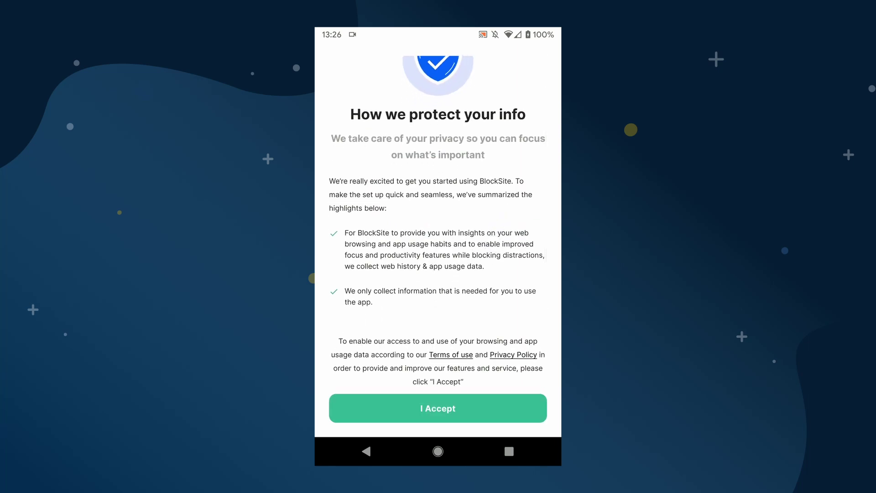
click(438, 408)
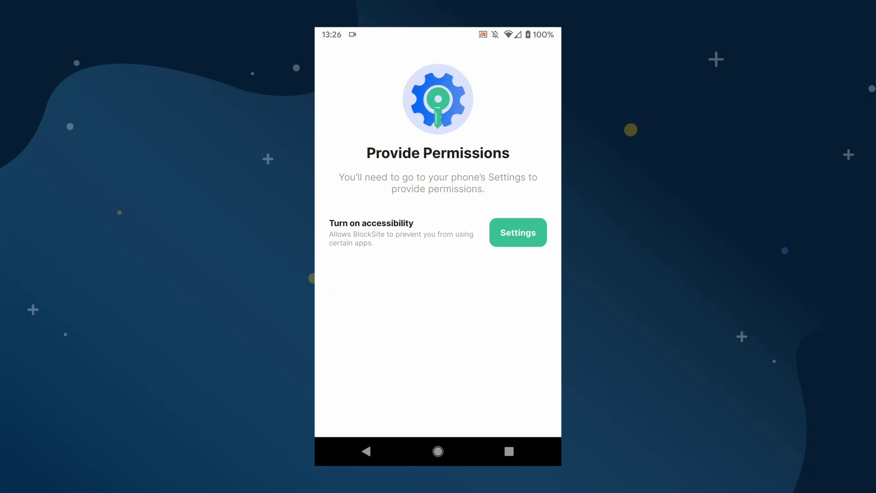
click(510, 234)
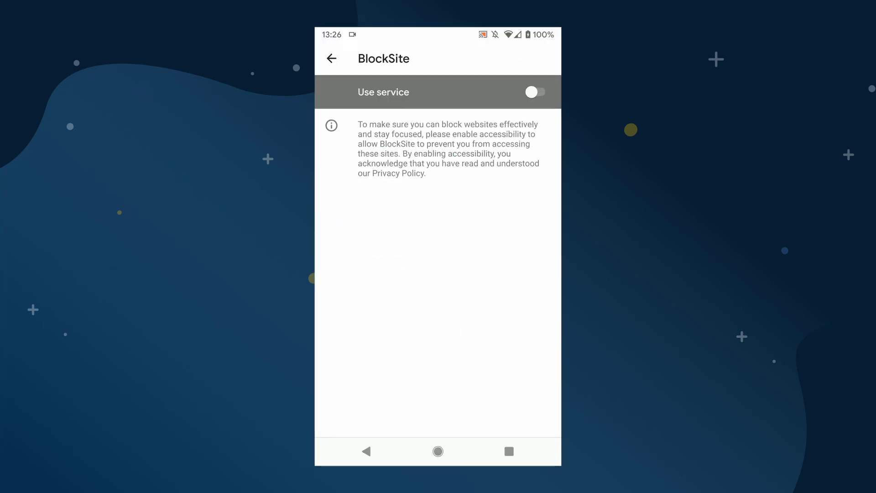
click(534, 92)
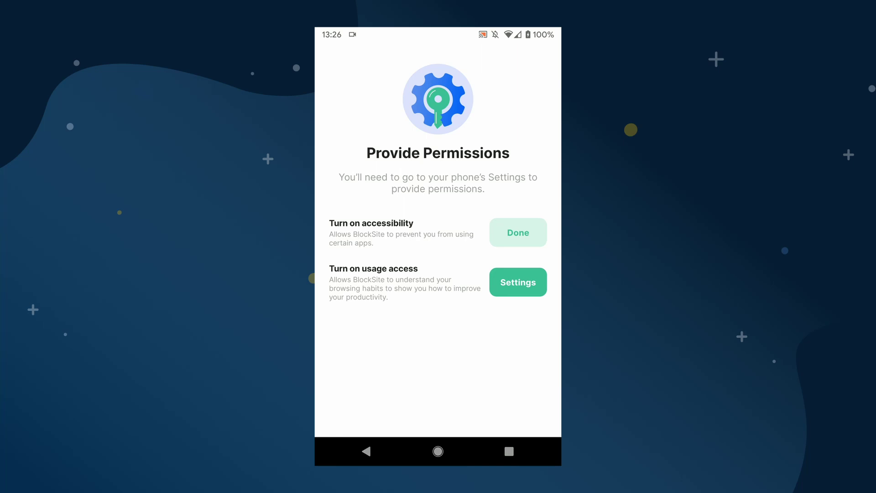
Permit BlockSite usage access, then dismiss the upgrade offer and skip the feature tour.
click(518, 282)
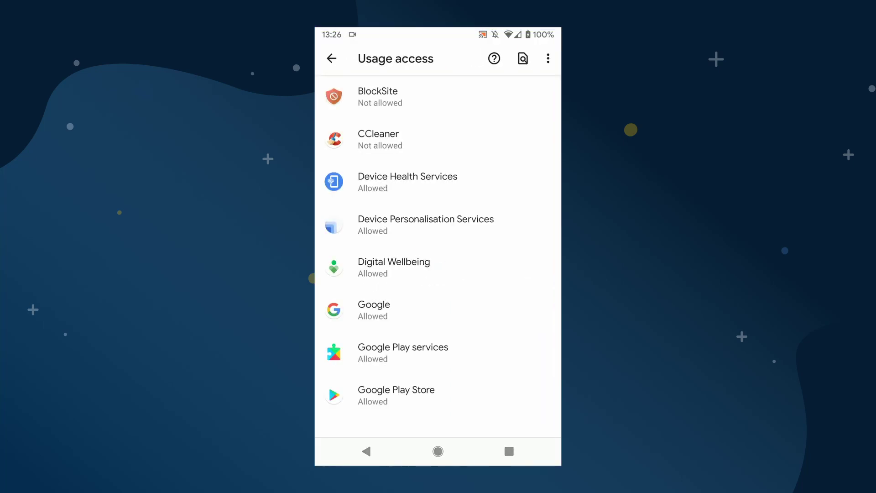
click(502, 91)
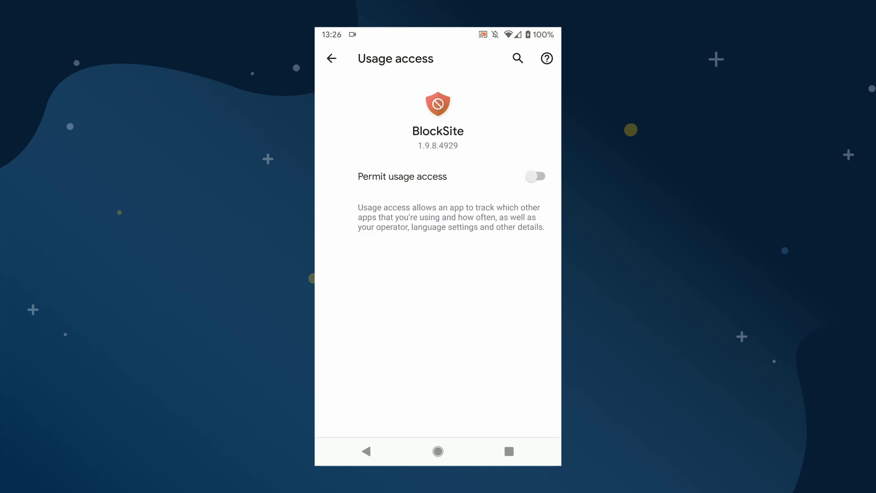
click(535, 176)
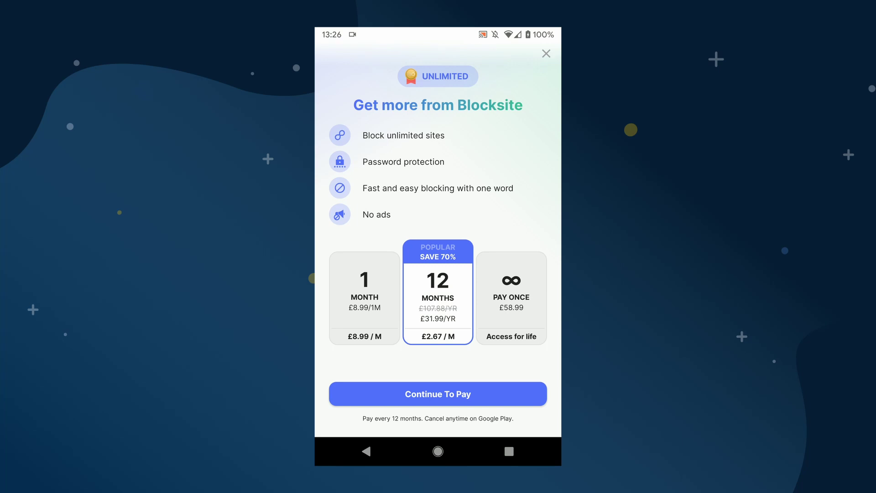
click(546, 54)
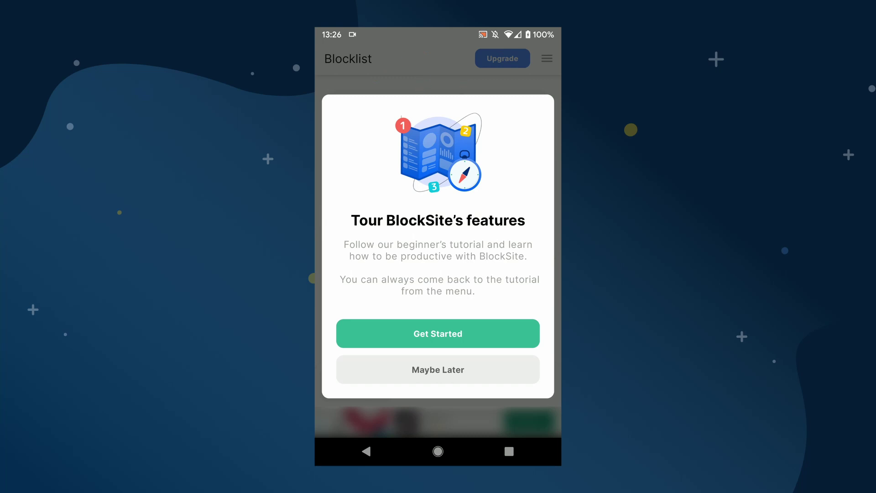
click(436, 374)
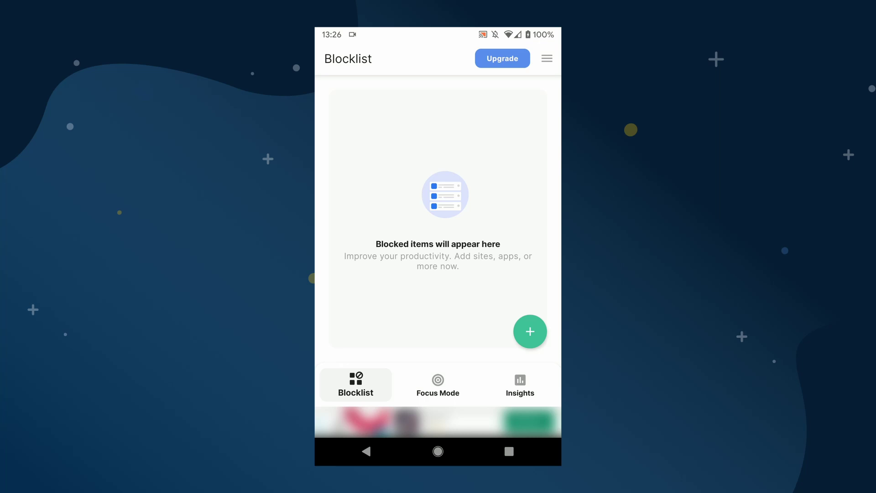
Search for tiktok.com, select the TikTok result and add it to the blocklist.
click(529, 332)
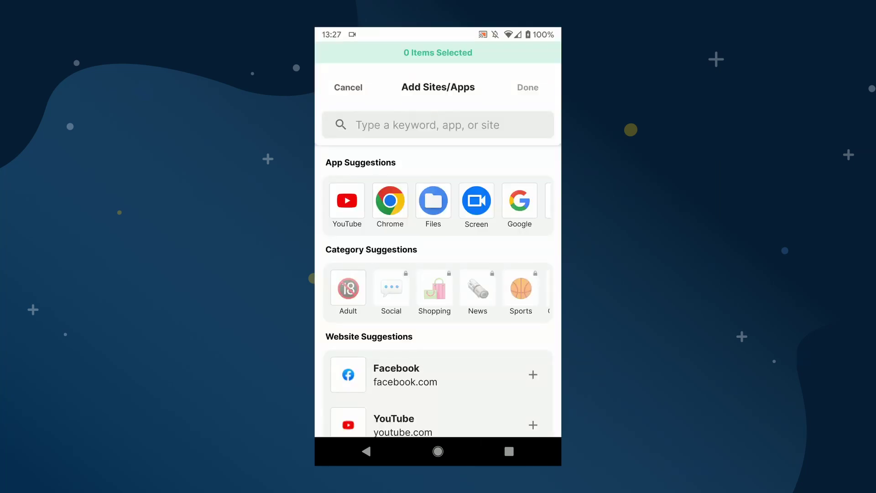
drag(422, 382, 473, 415)
click(429, 124)
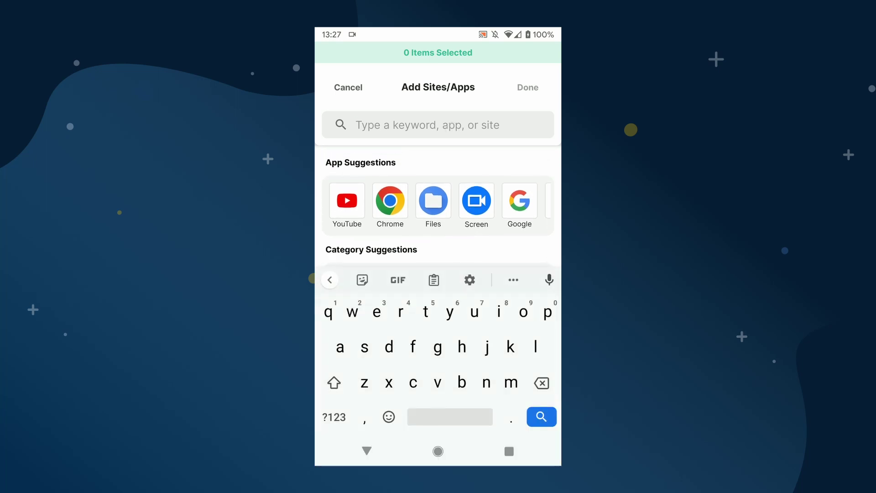
text(tik)
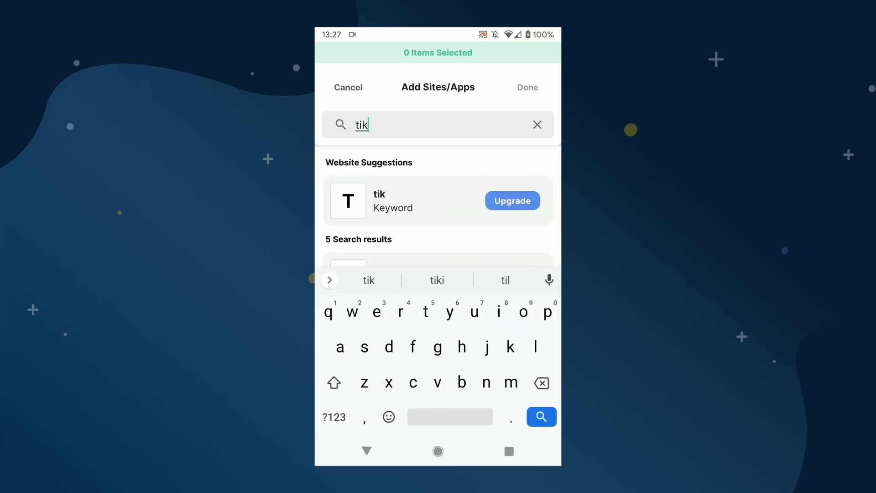
text(tok)
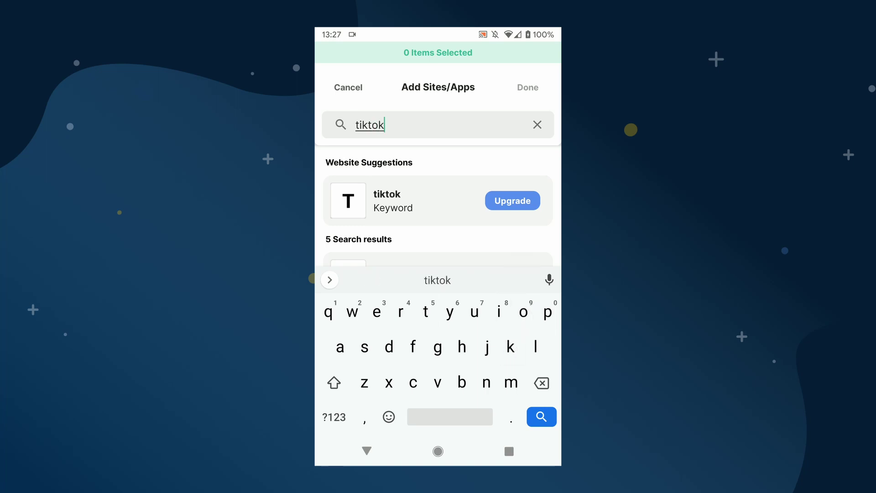
text(.com)
drag(441, 238, 457, 142)
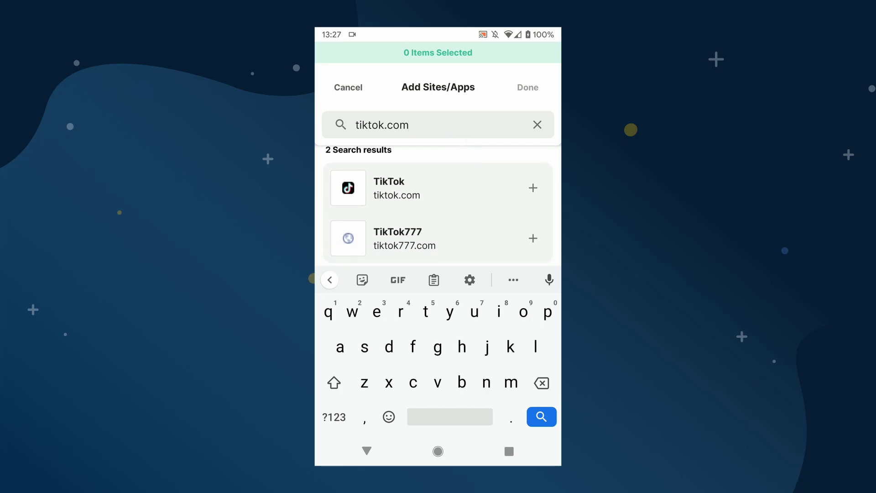
click(532, 187)
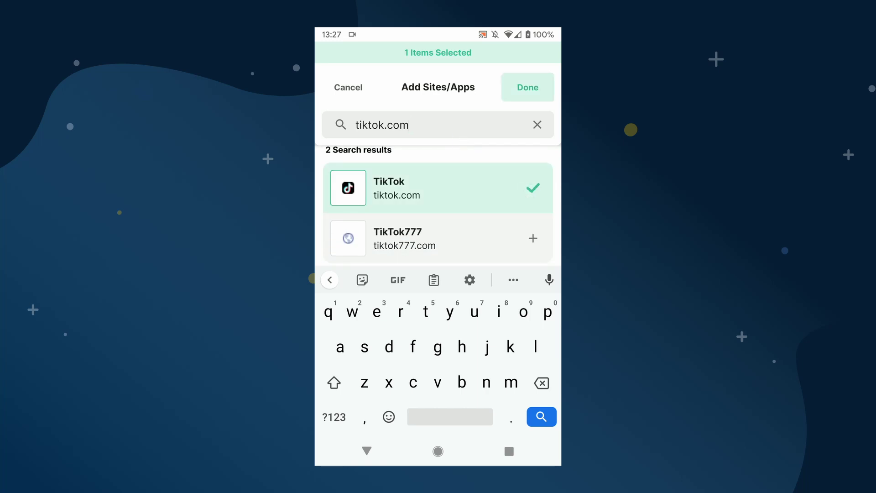
click(528, 87)
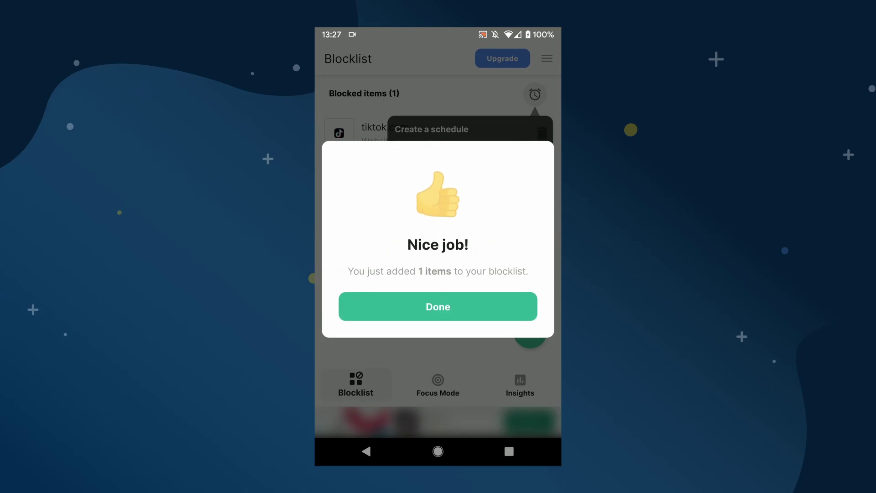
click(438, 306)
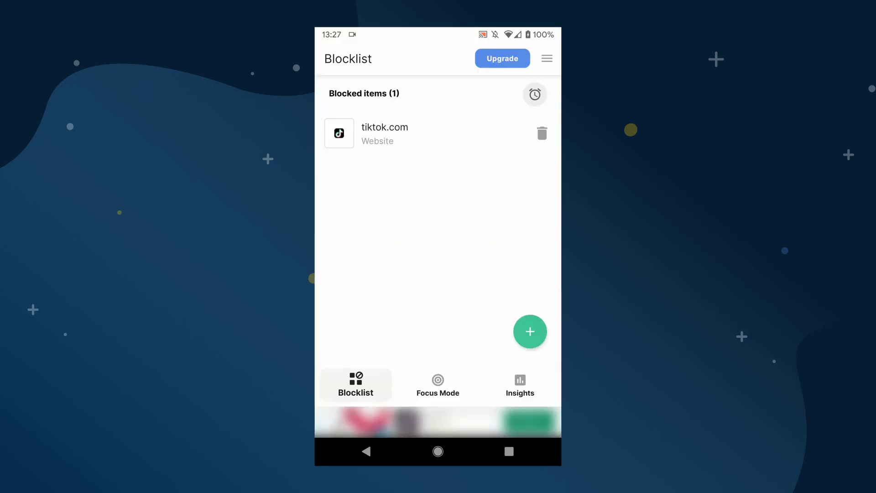
Open Chrome from the home screen and load tiktok.com to test the block.
click(438, 451)
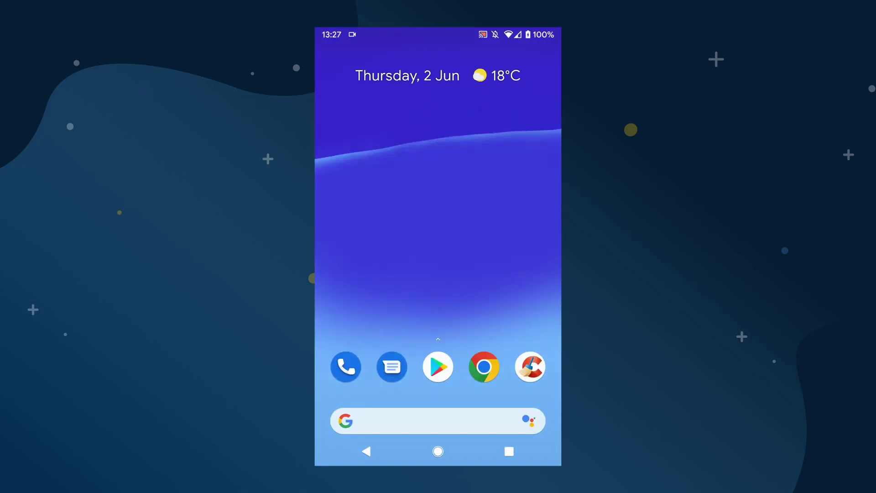
click(483, 365)
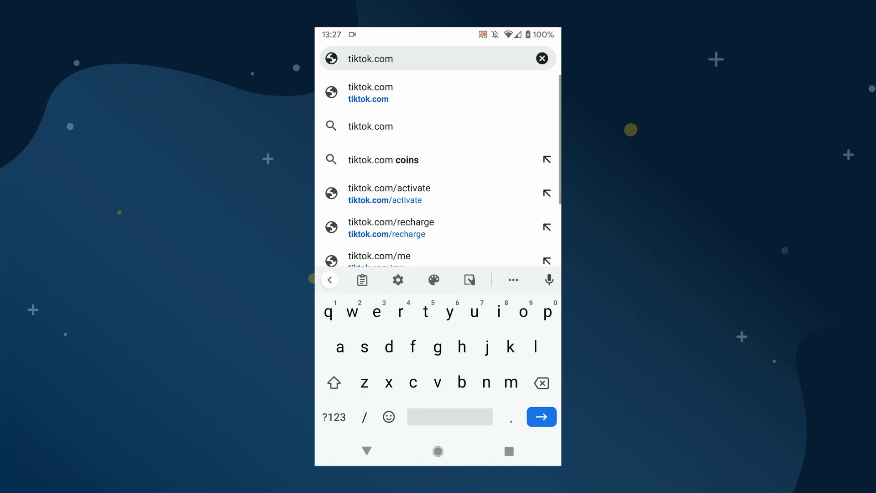
click(537, 420)
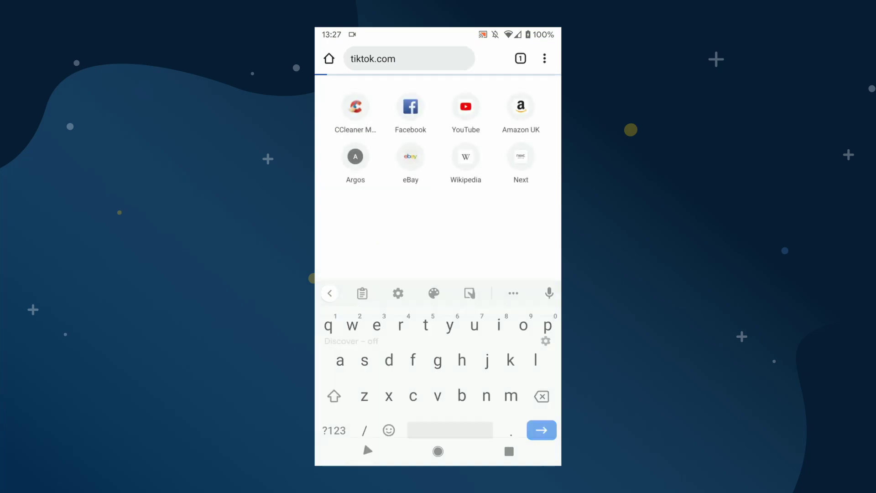